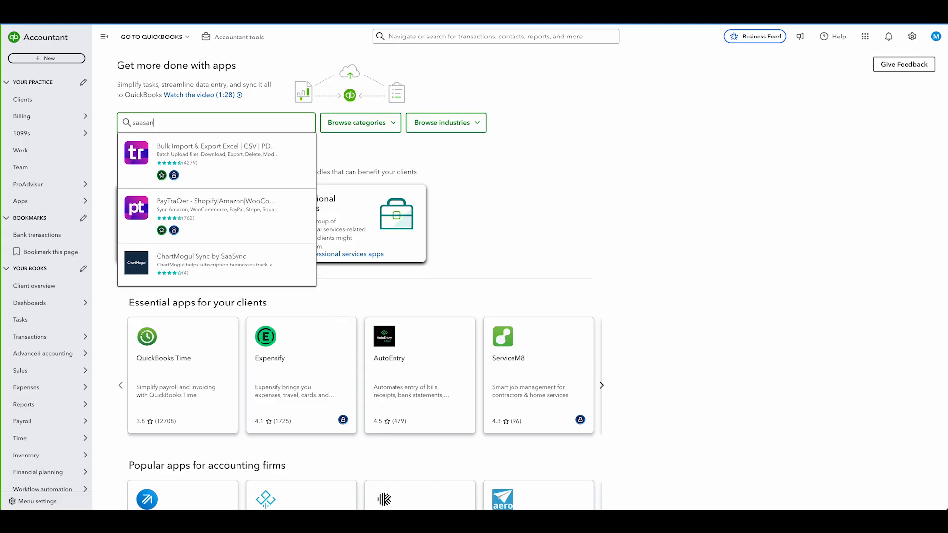
# Step: Search the QuickBooks apps for "saasant", open the Bulk Import & Export app and connect it to SaasAnt Demo
pyautogui.write('t')
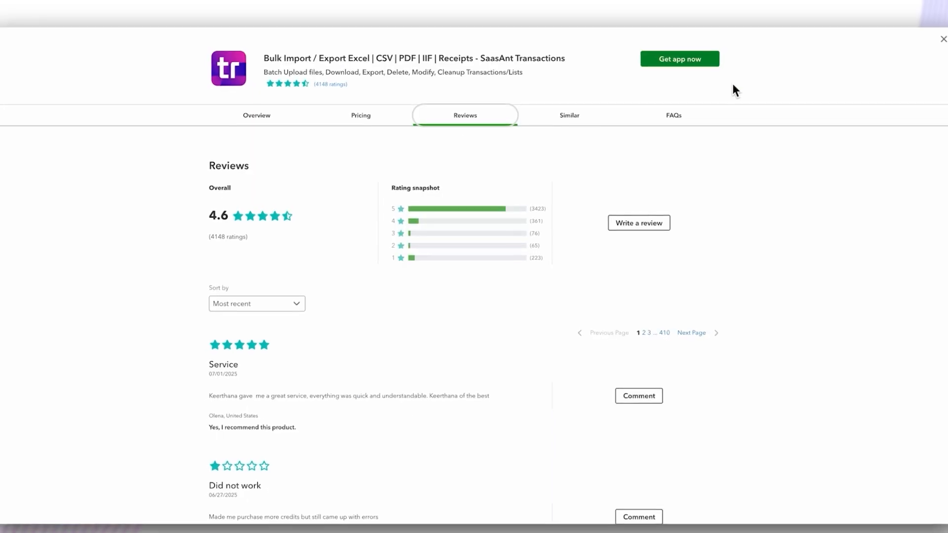
pyautogui.click(696, 69)
pyautogui.click(718, 117)
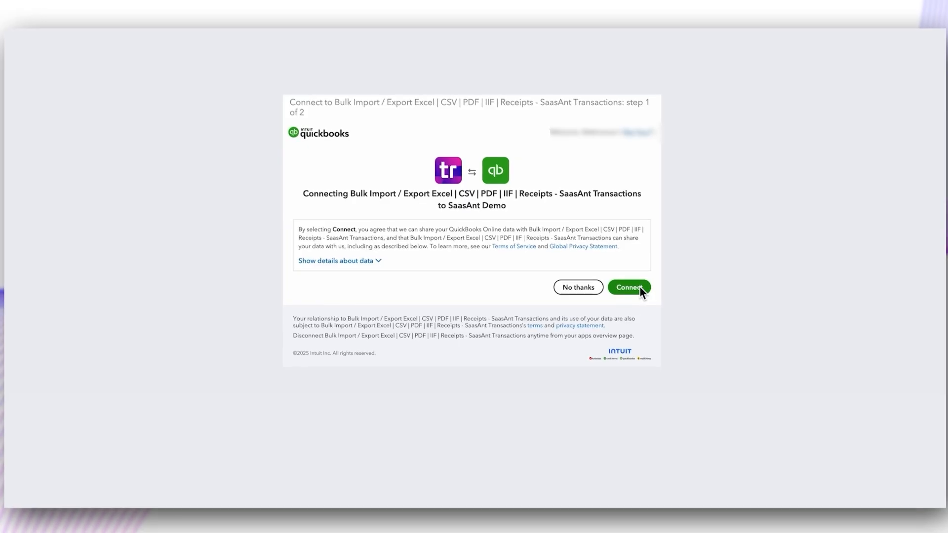
pyautogui.click(641, 286)
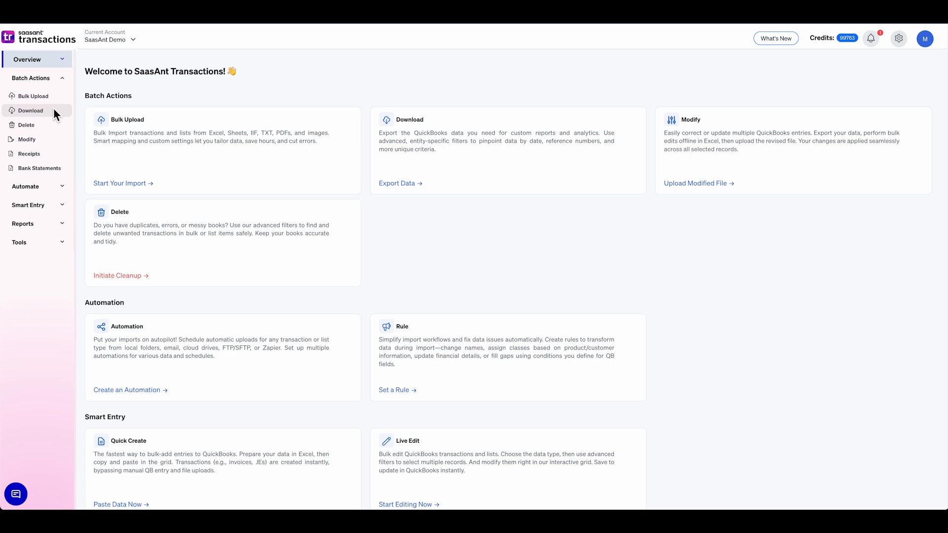
# Step: Start a batch export of Accounts in SaasAnt Transactions with the date type Search By Created Date
pyautogui.click(54, 110)
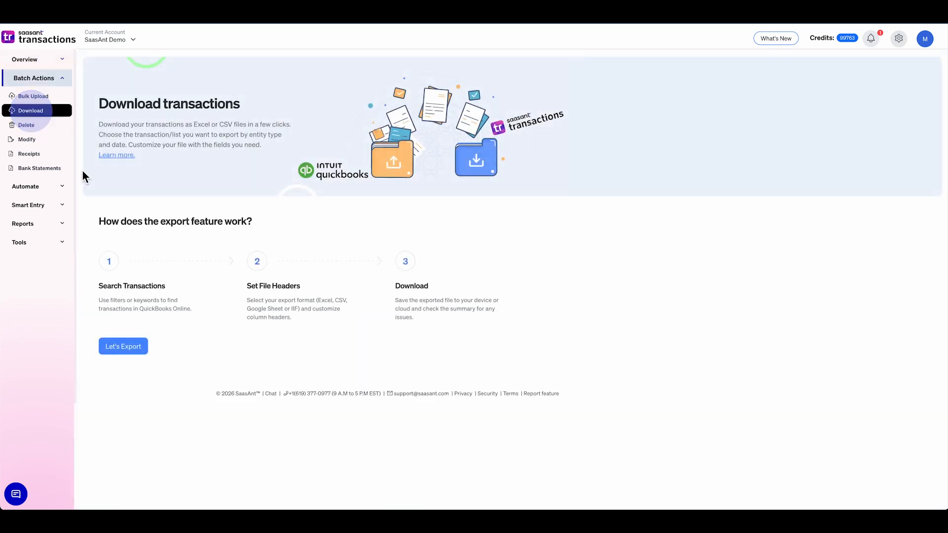
pyautogui.click(124, 347)
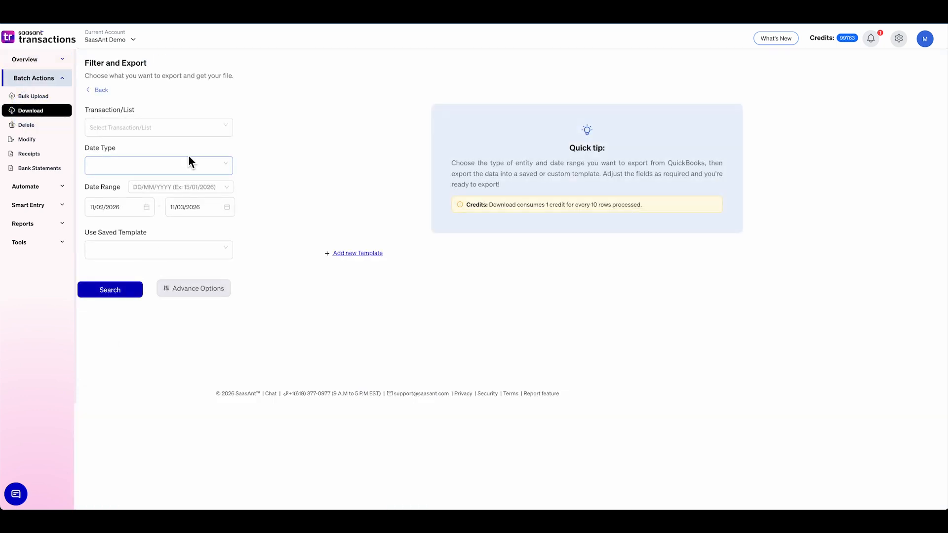
pyautogui.click(202, 127)
pyautogui.scroll(-6, 200, 197)
pyautogui.click(199, 196)
pyautogui.click(222, 172)
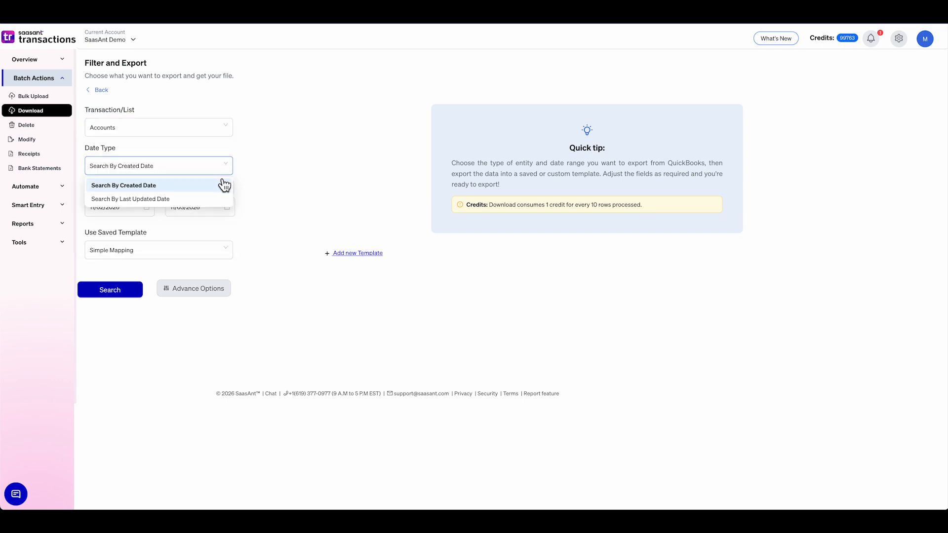
pyautogui.click(221, 187)
# Step: Set the export date range from 01/01/2025 to 11/03/2026 and search for the matching accounts
pyautogui.click(119, 213)
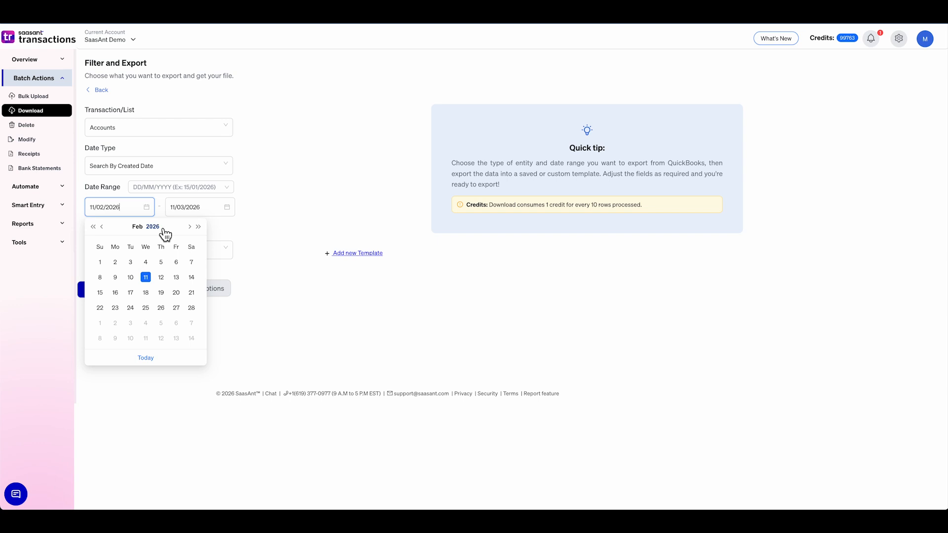
pyautogui.click(163, 224)
pyautogui.click(120, 309)
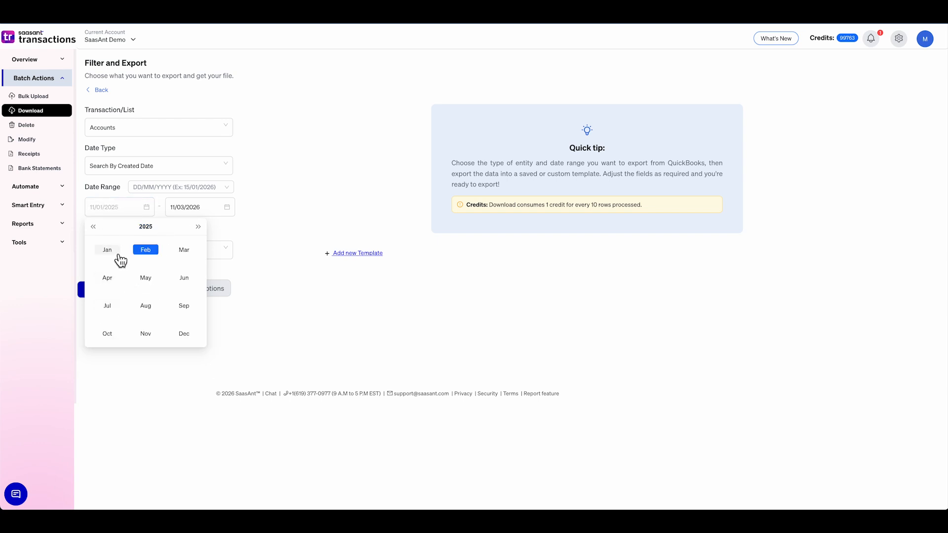
pyautogui.click(119, 258)
pyautogui.click(151, 263)
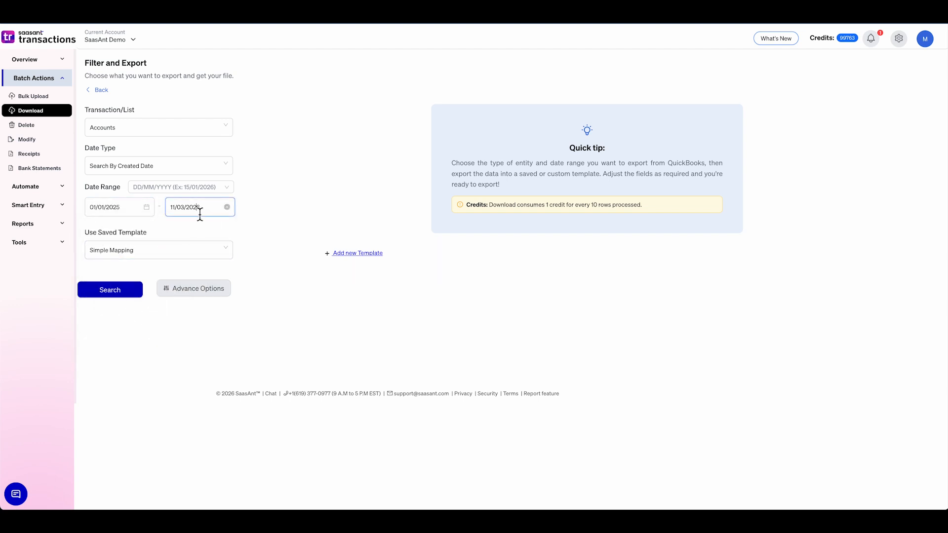
pyautogui.click(199, 213)
pyautogui.click(229, 366)
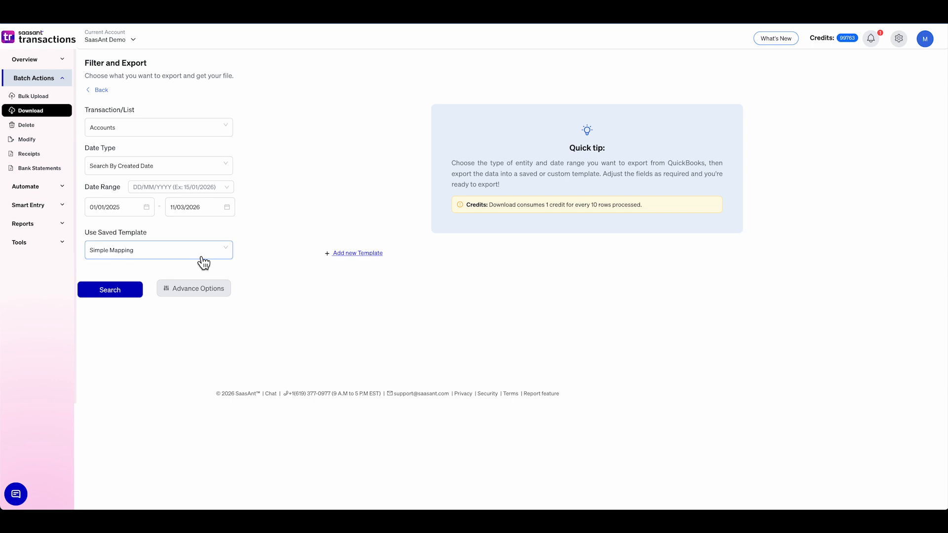
pyautogui.click(126, 288)
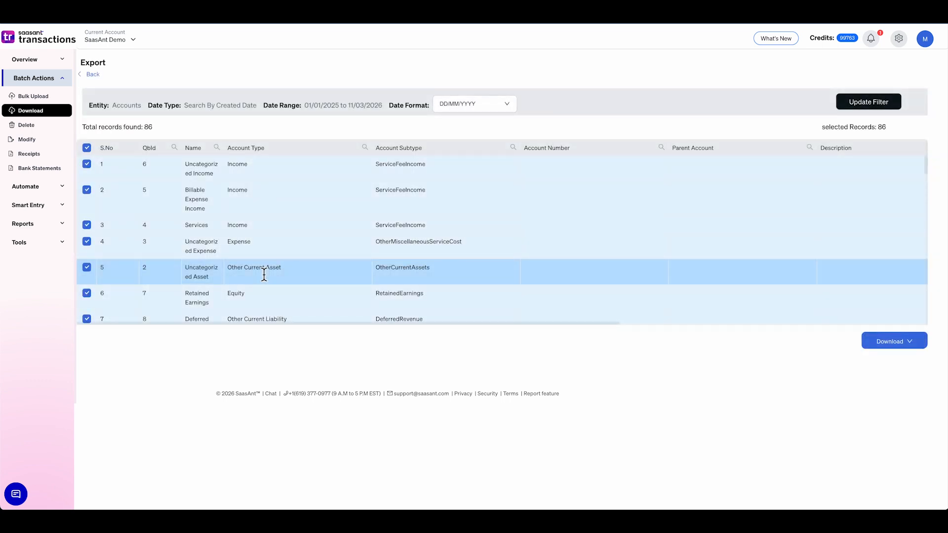
# Step: Select only accounts 26 to 32 in the export list, from 122 Petty Cash to 207 New Building
pyautogui.scroll(-3, 264, 275)
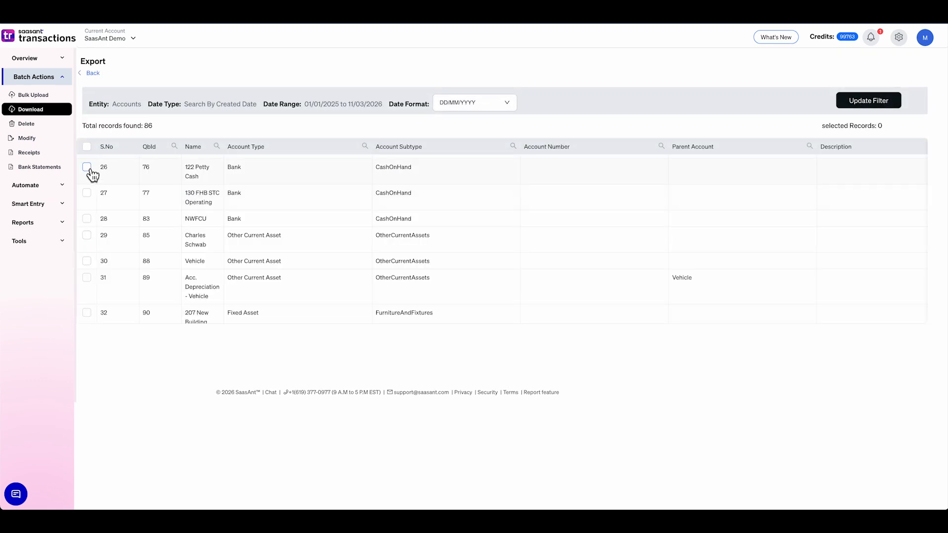
pyautogui.click(87, 168)
pyautogui.click(88, 193)
pyautogui.click(87, 219)
pyautogui.click(88, 235)
pyautogui.click(87, 261)
pyautogui.click(87, 278)
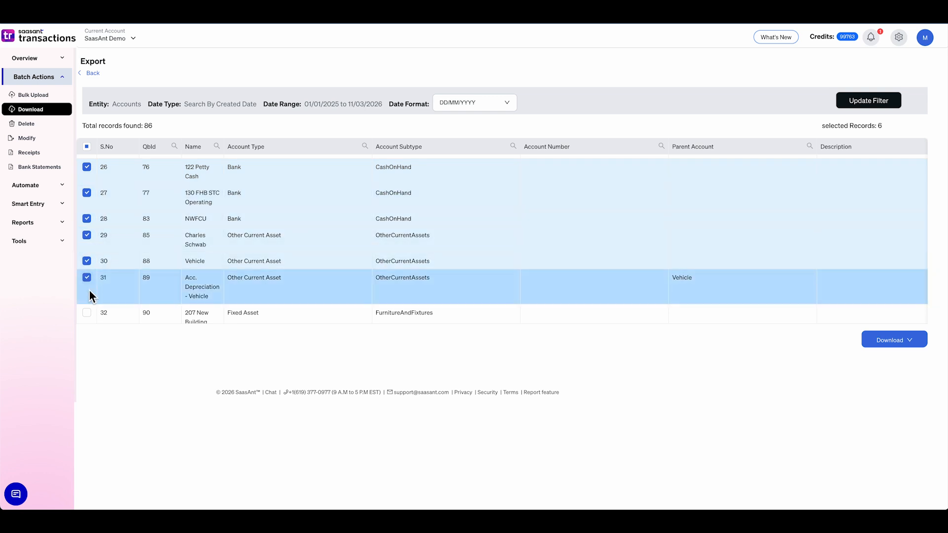
pyautogui.click(88, 312)
# Step: Download the selected accounts as a .csv file and open the downloaded file in the spreadsheet program
pyautogui.click(886, 340)
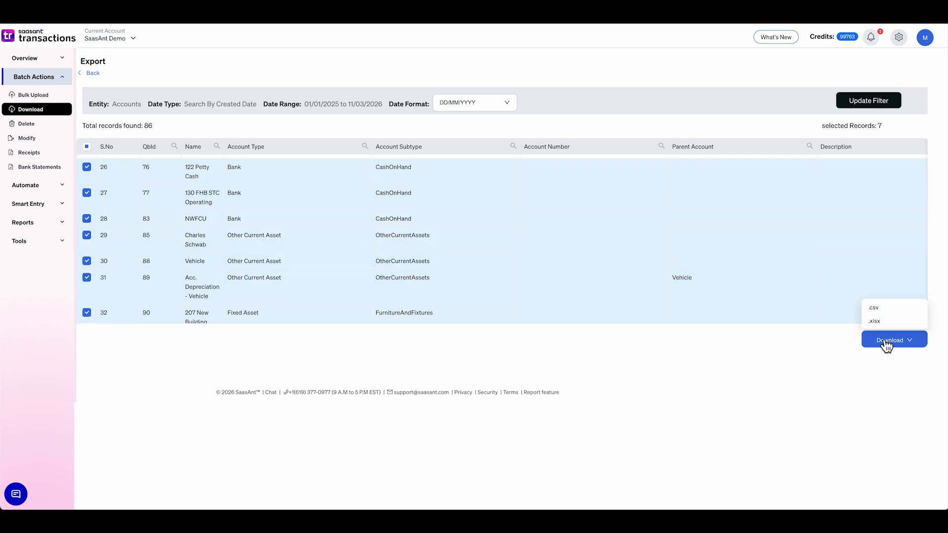
pyautogui.click(893, 310)
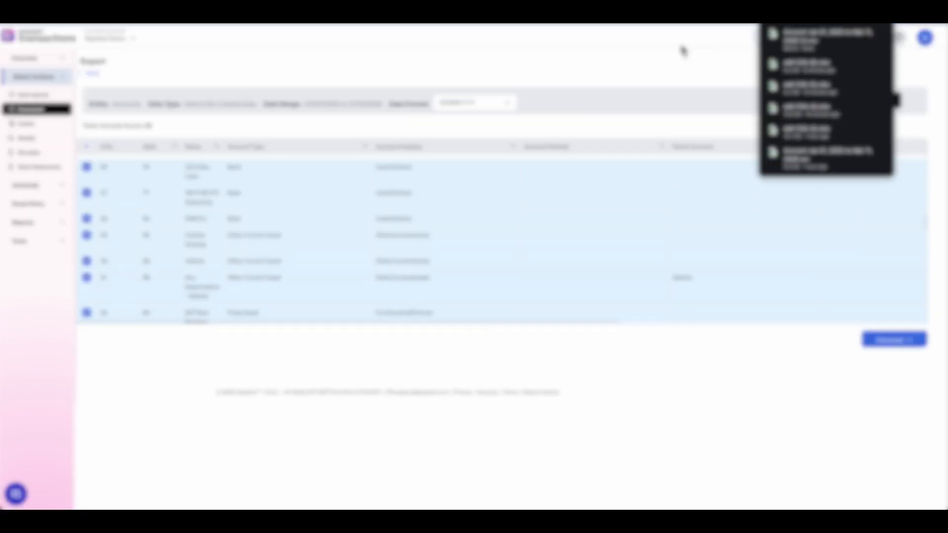
pyautogui.click(852, 40)
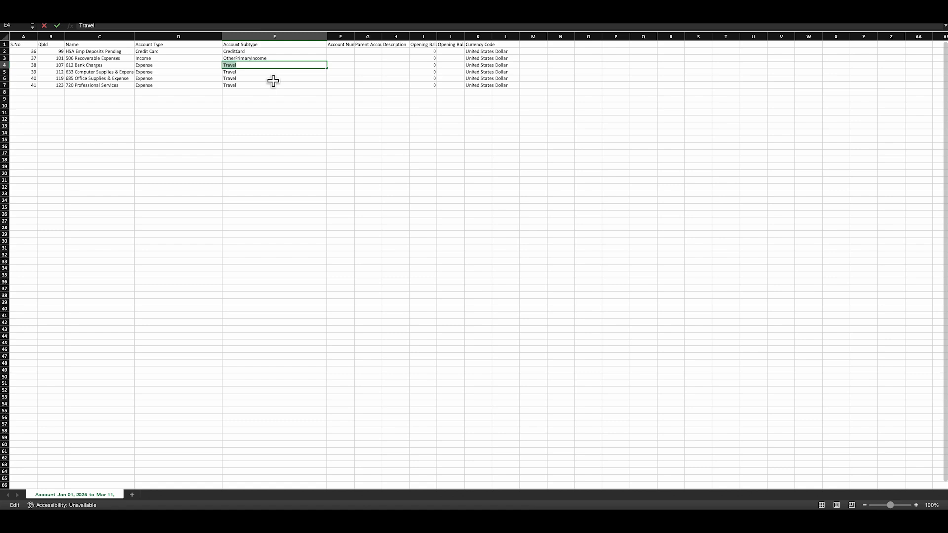
# Step: Change the Account Subtype of 612 Bank Charges to "Finance costs" in cell E4
pyautogui.write('FInance costs')
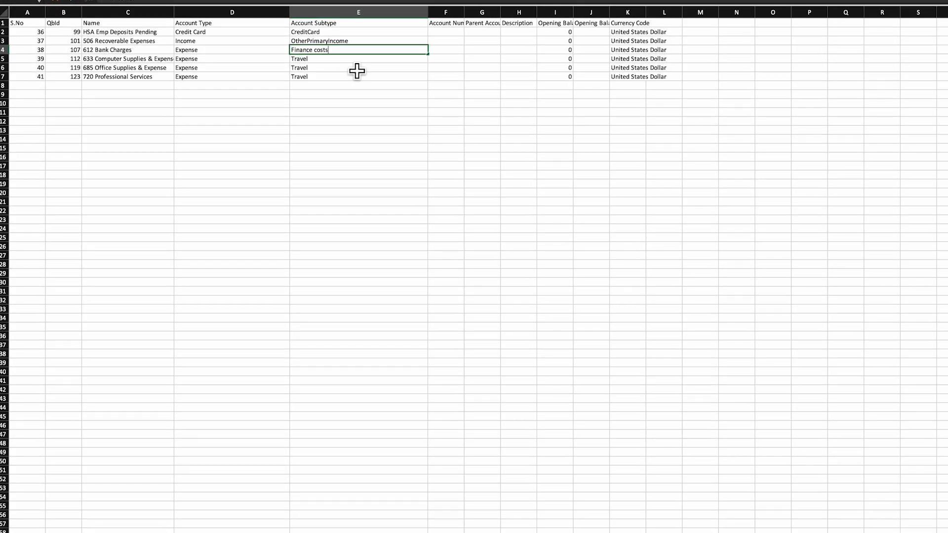
pyautogui.press('Return')
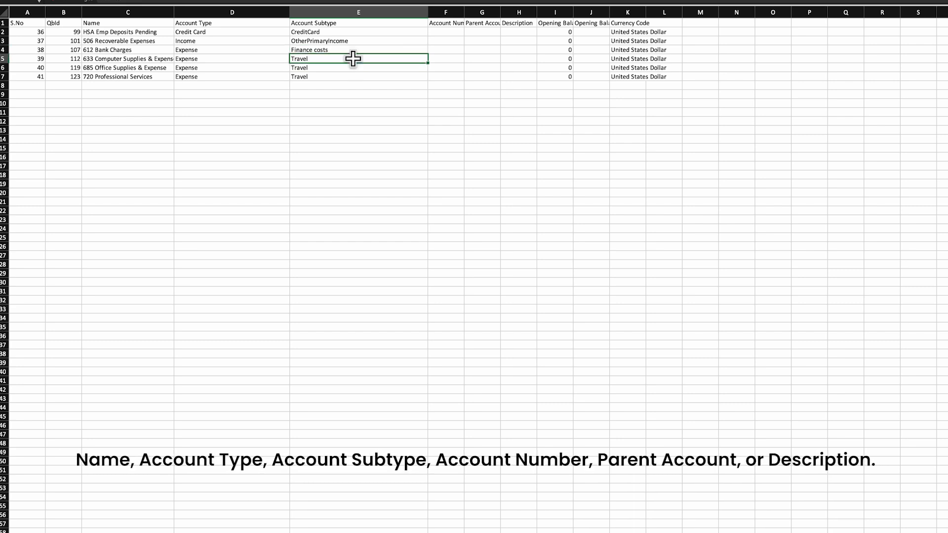
# Step: Change the Account Subtype of 633 Computer Supplies & Expense to "supplies & materials" in cell E5
pyautogui.write('supplies &')
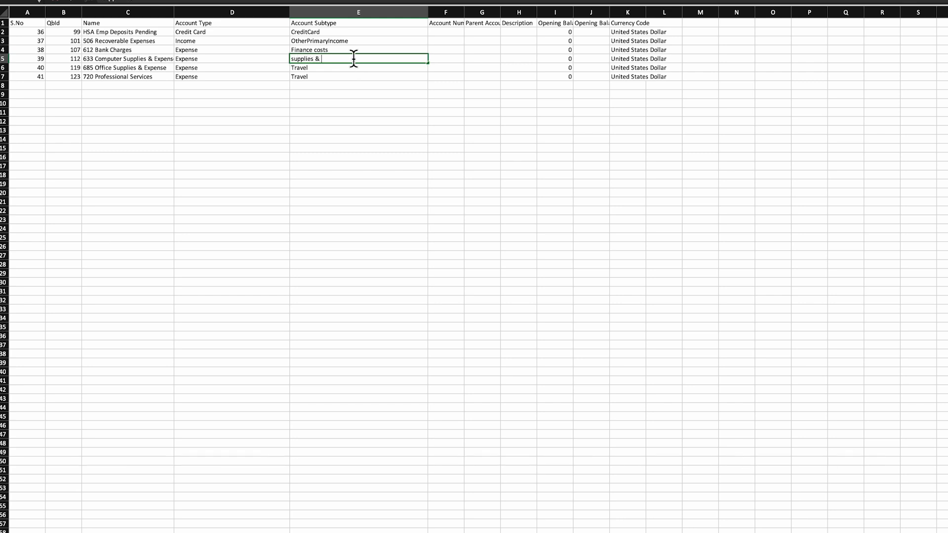
pyautogui.write(' materials')
pyautogui.tripleClick(366, 63)
pyautogui.press('super+c')
pyautogui.press('Return')
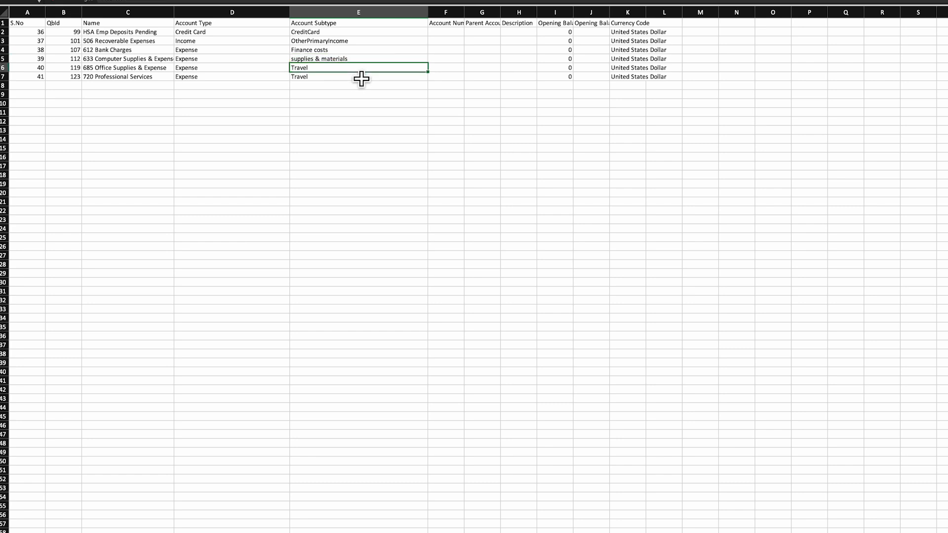
# Step: Replace the Account Subtype of 685 Office Supplies & Expense in cell E6 with the copied "supplies & materials"
pyautogui.press('BackSpace')
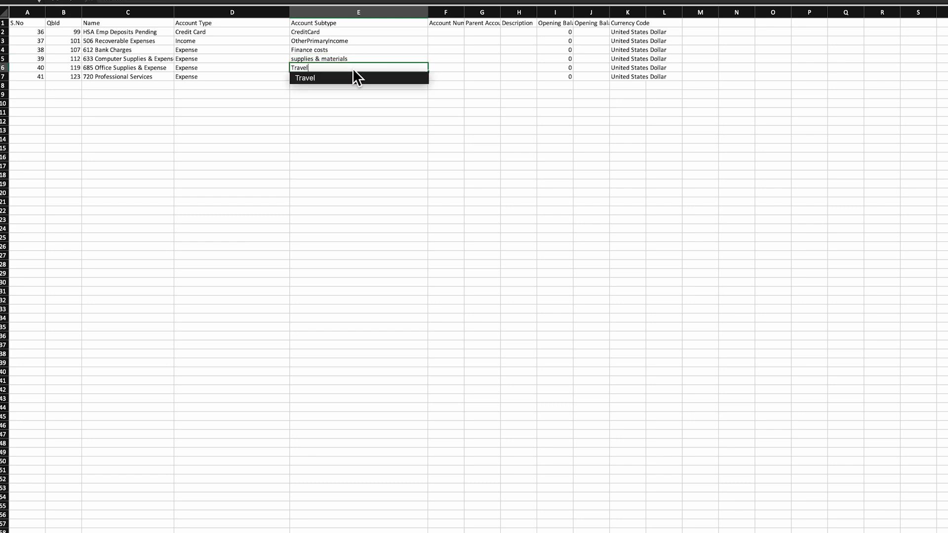
pyautogui.press('BackSpace')
pyautogui.press('BackSpace')
pyautogui.press('BackSpace')
pyautogui.press('BackSpace')
pyautogui.press('BackSpace')
pyautogui.press('BackSpace')
pyautogui.press('super+v')
pyautogui.press('Return')
pyautogui.press('Return')
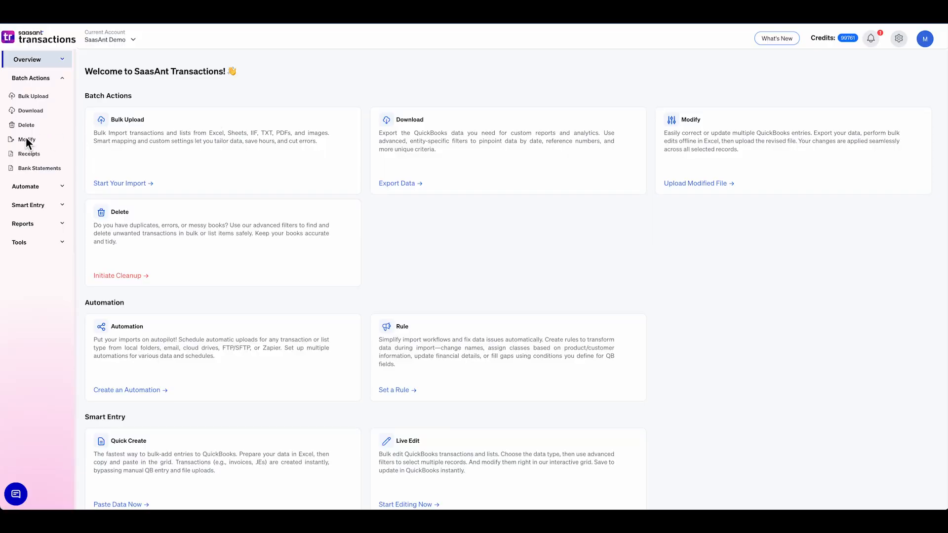
# Step: Start a batch modification of the Accounts list in SaasAnt Transactions and upload the file edit COA (7).xlsx
pyautogui.click(26, 139)
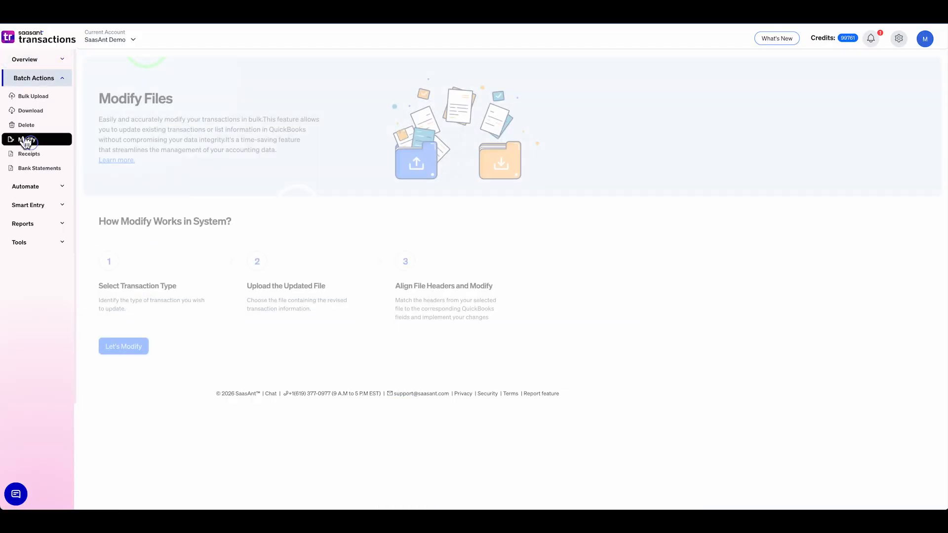
pyautogui.click(121, 352)
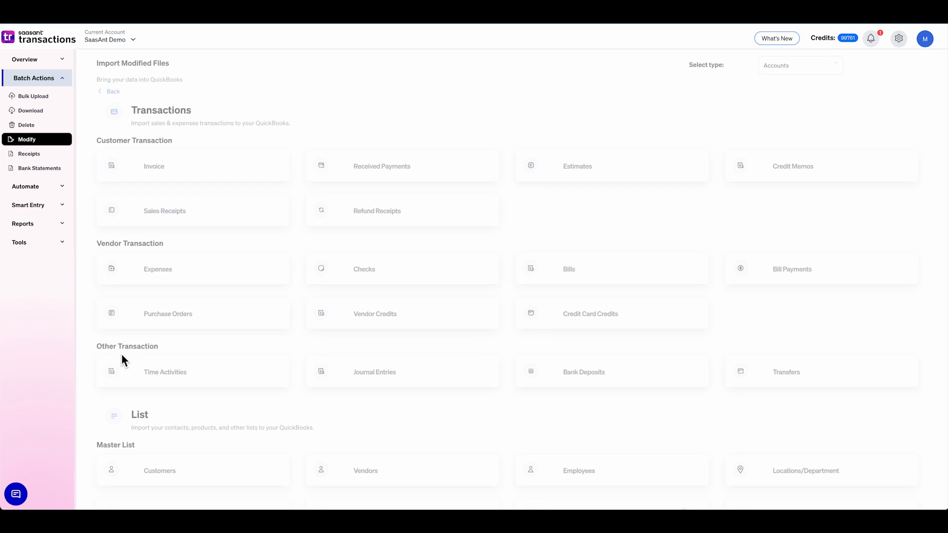
pyautogui.scroll(-2, 393, 452)
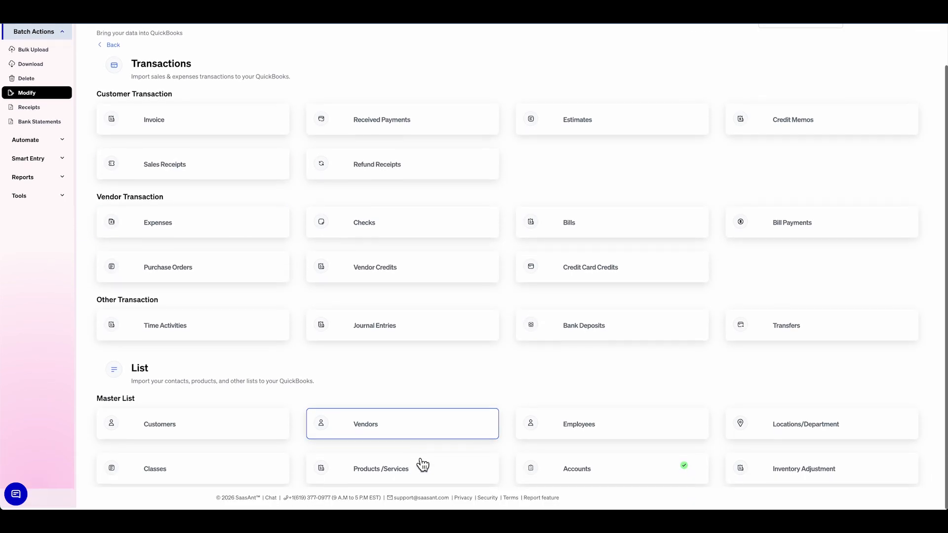
pyautogui.click(570, 474)
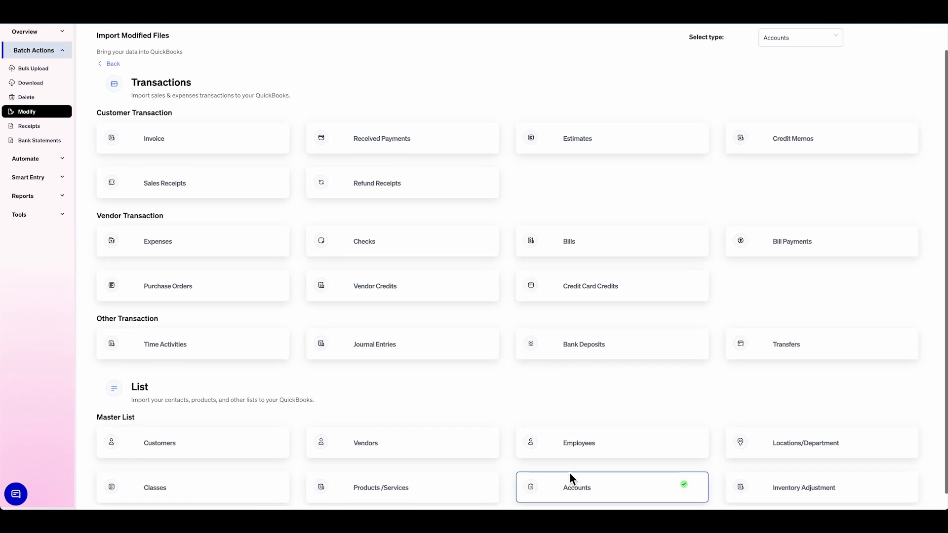
pyautogui.click(362, 214)
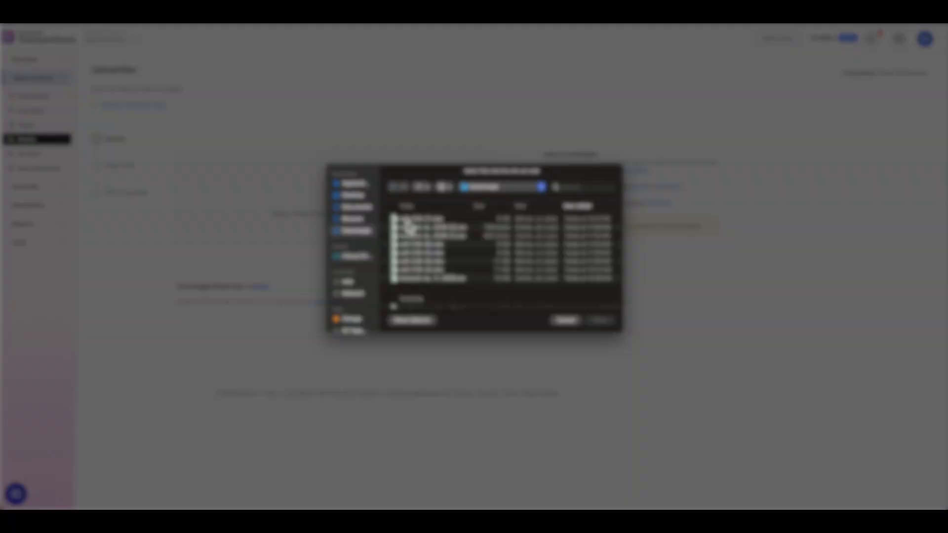
pyautogui.click(407, 219)
pyautogui.click(600, 321)
pyautogui.click(605, 255)
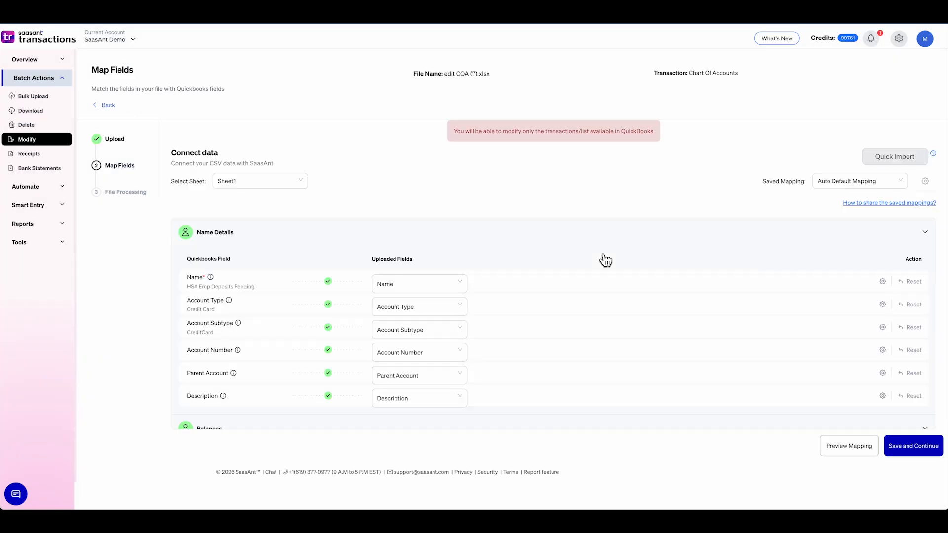
# Step: Save the default field mapping, update QuickBooks with the reviewed accounts and show the results
pyautogui.click(917, 441)
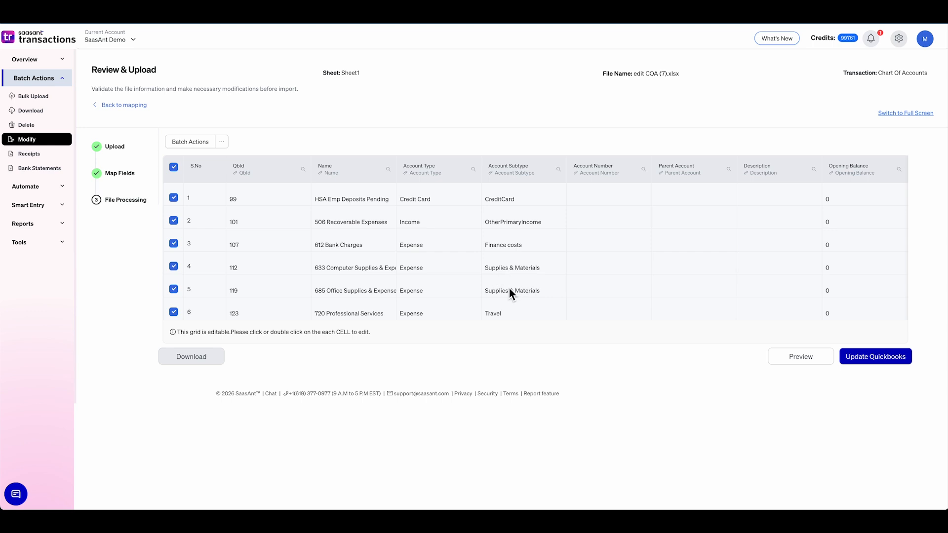
pyautogui.click(898, 357)
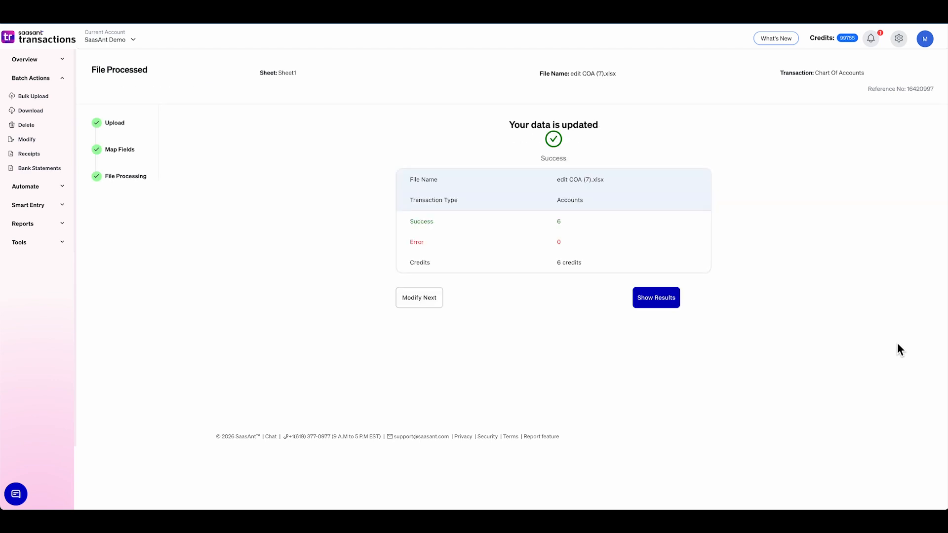
pyautogui.click(637, 297)
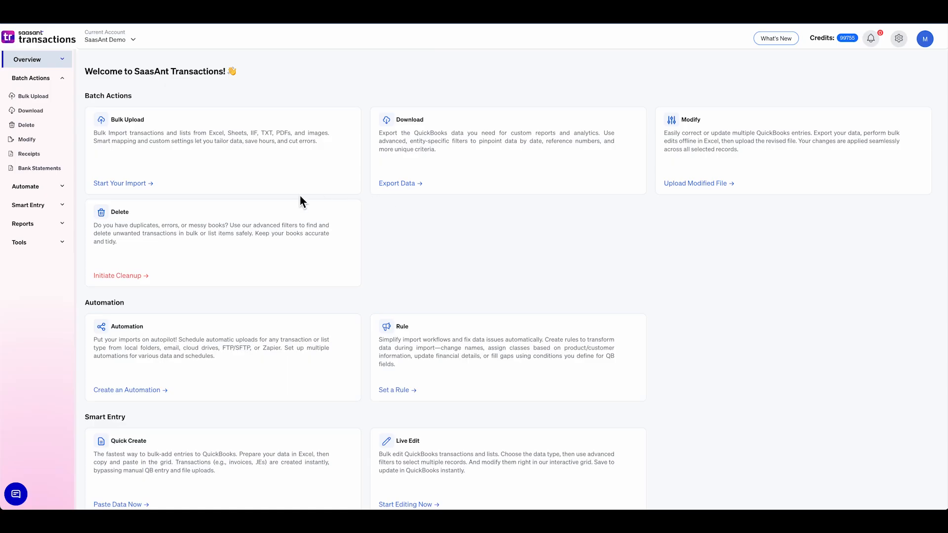
# Step: Open Live Edit and choose Edit by Searching as the way to edit the data
pyautogui.click(60, 212)
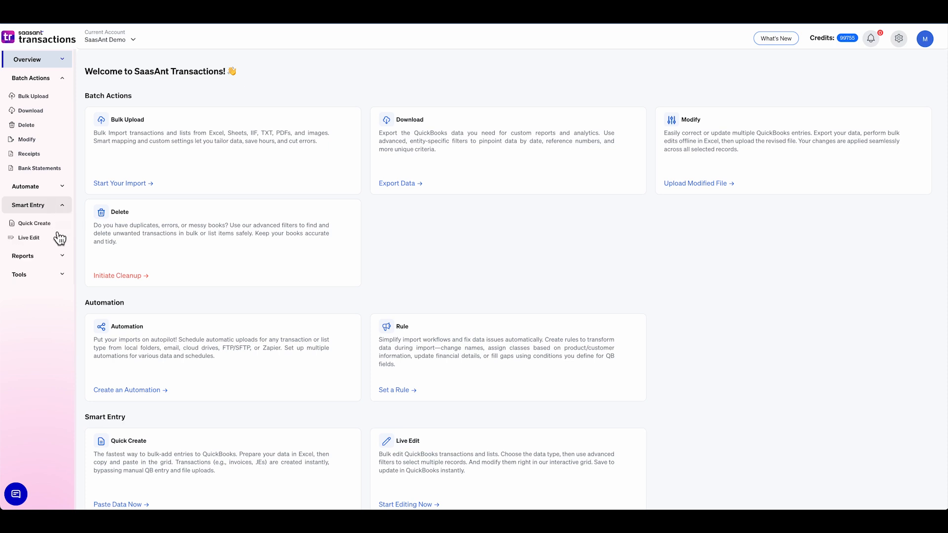
pyautogui.click(39, 238)
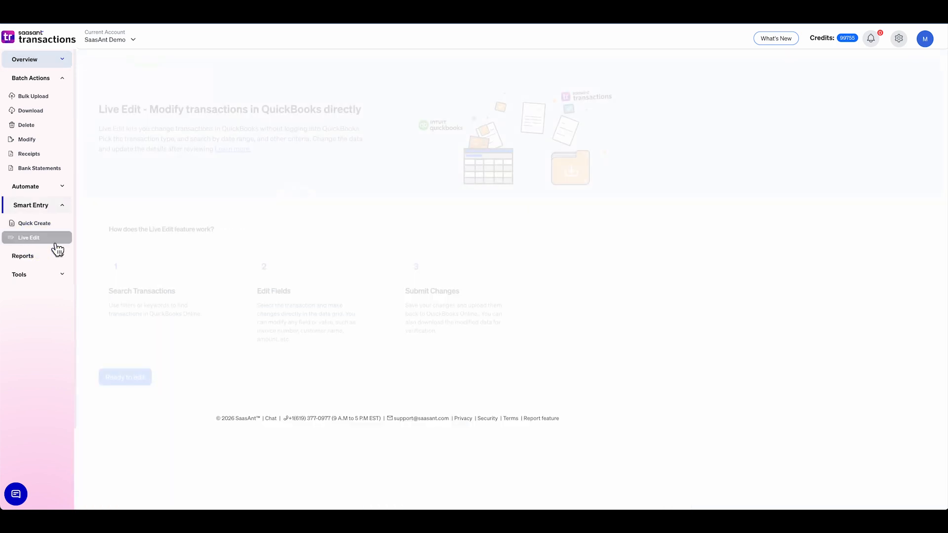
pyautogui.click(118, 378)
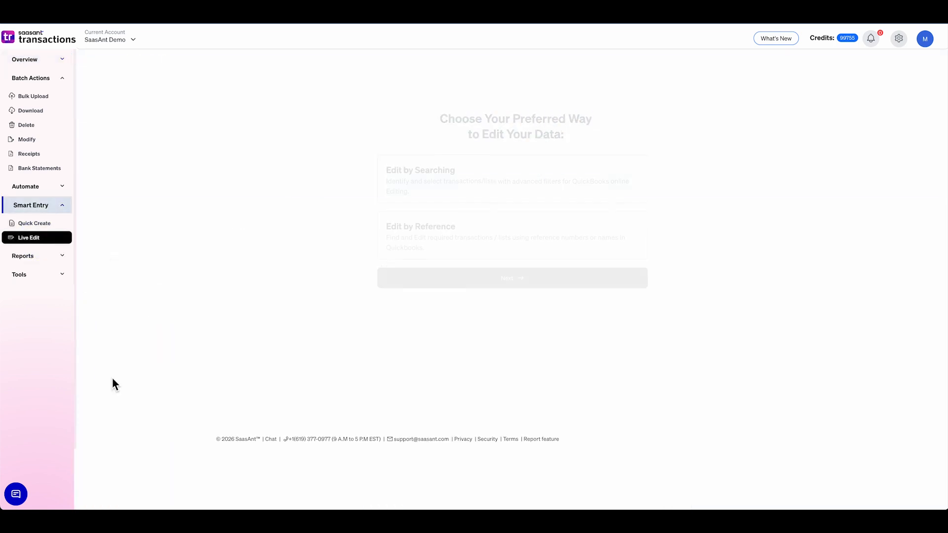
pyautogui.click(422, 200)
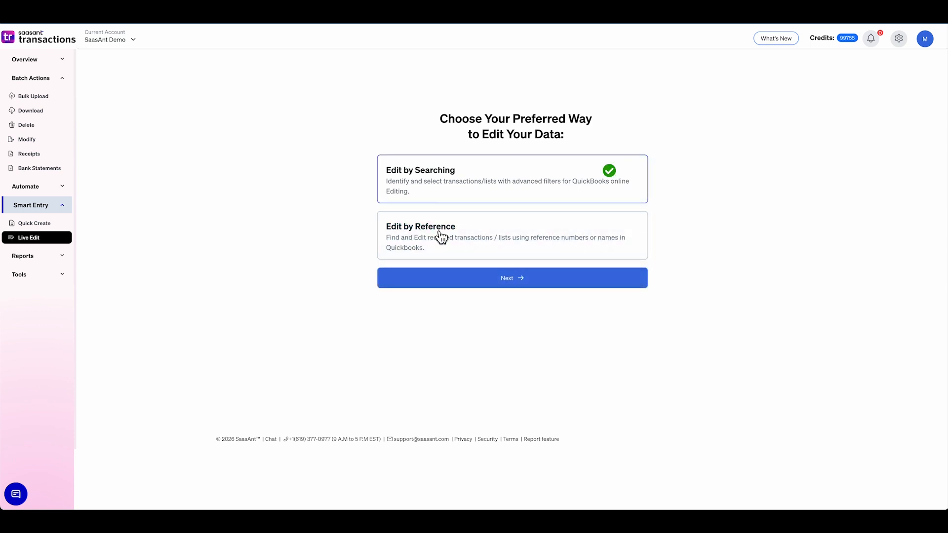
pyautogui.click(442, 283)
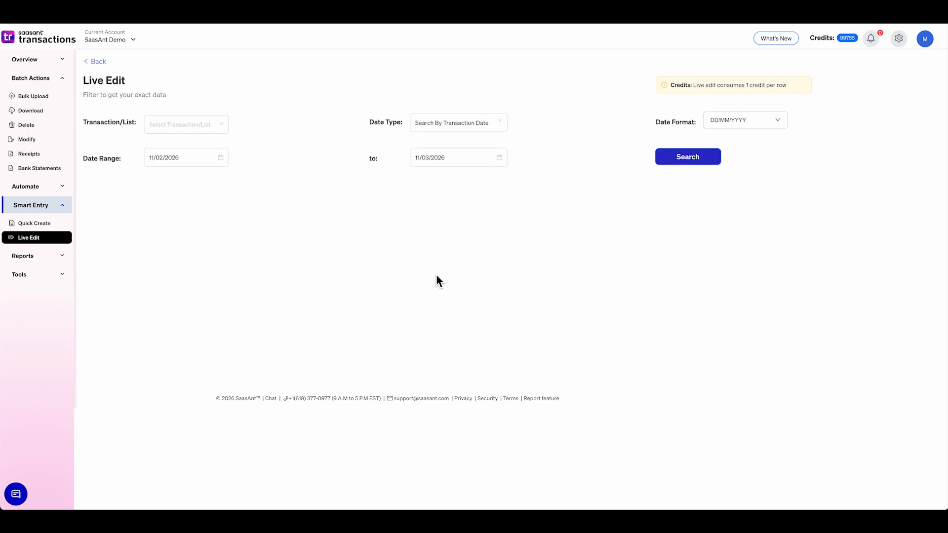
# Step: Filter Live Edit to the Accounts list with the date type Search By Created Date
pyautogui.click(225, 129)
pyautogui.scroll(-5, 214, 208)
pyautogui.scroll(-5, 217, 208)
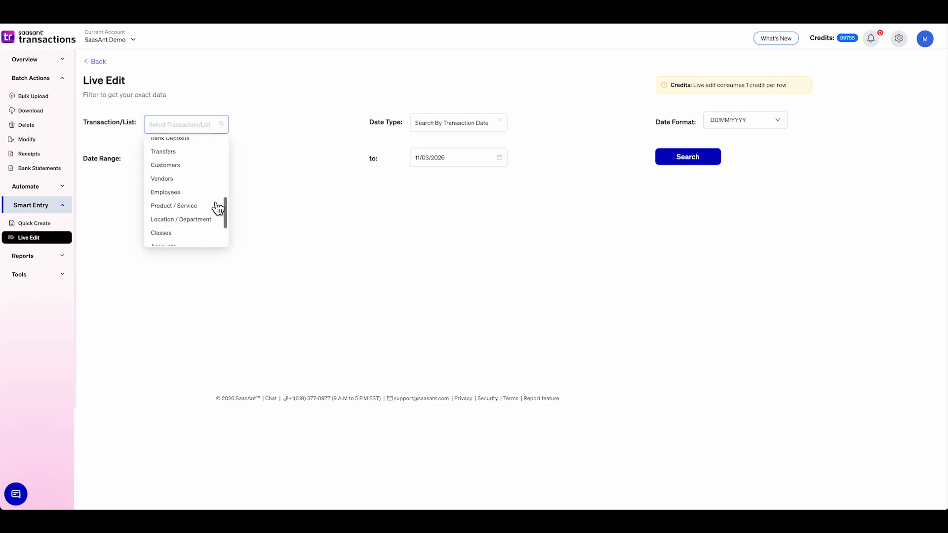
pyautogui.click(186, 222)
pyautogui.click(481, 123)
pyautogui.click(474, 142)
# Step: Set the Live Edit date range from 01/01/2025 to 11/03/2026 and search for the accounts
pyautogui.click(188, 158)
pyautogui.click(212, 178)
pyautogui.click(171, 254)
pyautogui.click(171, 208)
pyautogui.click(207, 213)
pyautogui.click(479, 162)
pyautogui.click(472, 306)
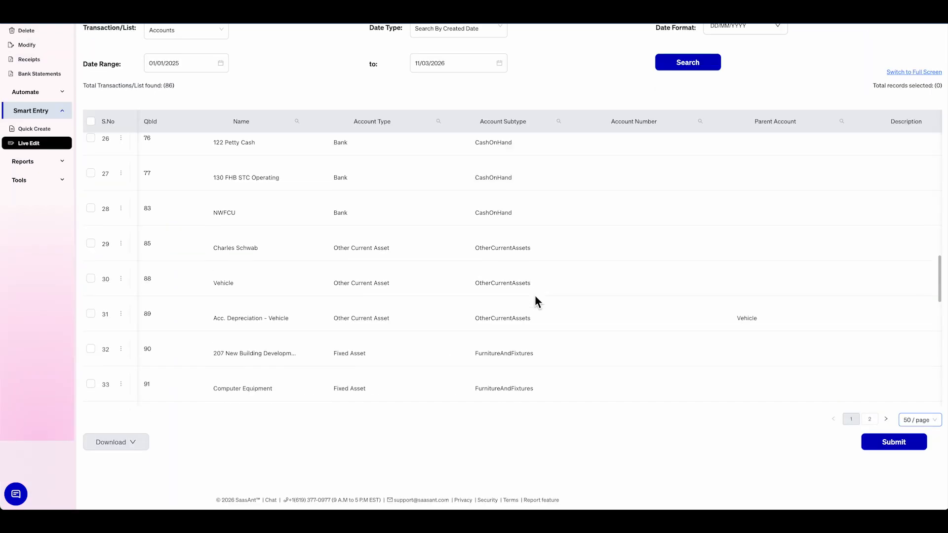
# Step: Change the Account Subtype of the 633 Computer Supplies account in row 39 to Finance costs
pyautogui.scroll(-3, 535, 295)
pyautogui.scroll(-1, 535, 301)
pyautogui.scroll(-2, 535, 301)
pyautogui.scroll(-3, 535, 301)
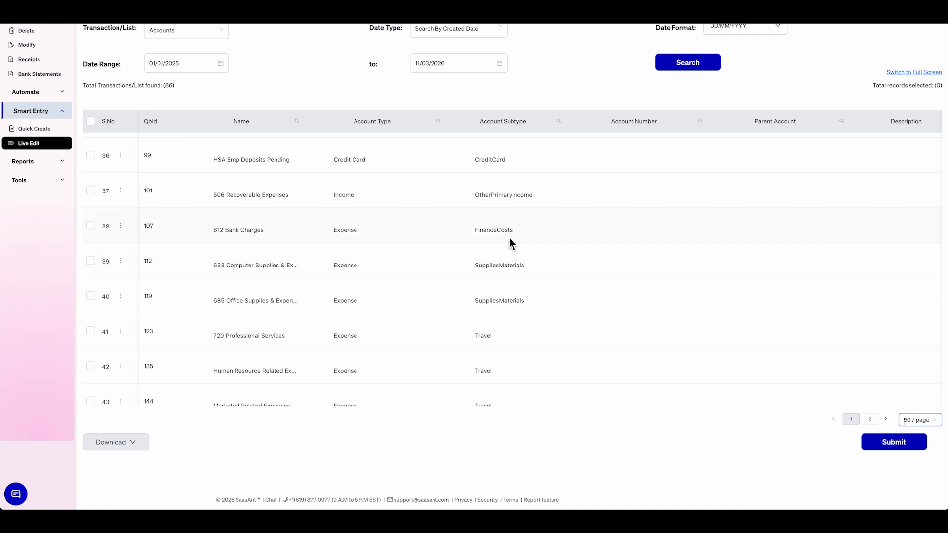
pyautogui.click(498, 266)
pyautogui.write('fina')
pyautogui.click(490, 154)
# Step: Change the Account Subtype of the 685 Office Supplies account in row 40 to Finance costs and submit the edits
pyautogui.click(500, 301)
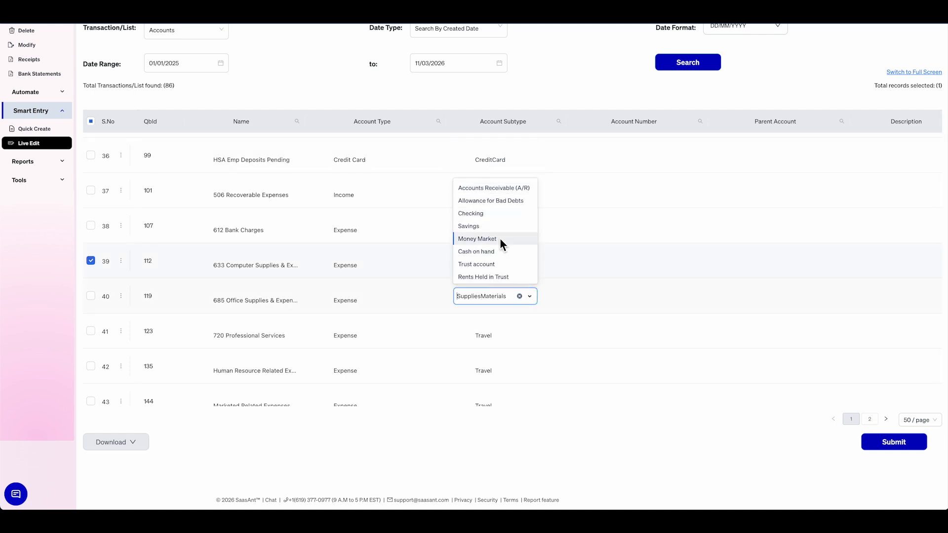
pyautogui.write('fina')
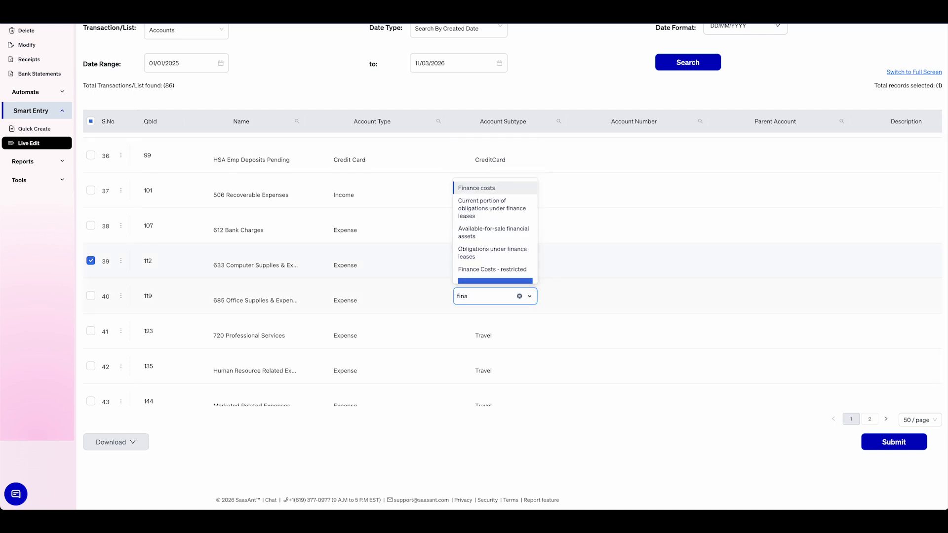
pyautogui.click(479, 187)
pyautogui.click(912, 447)
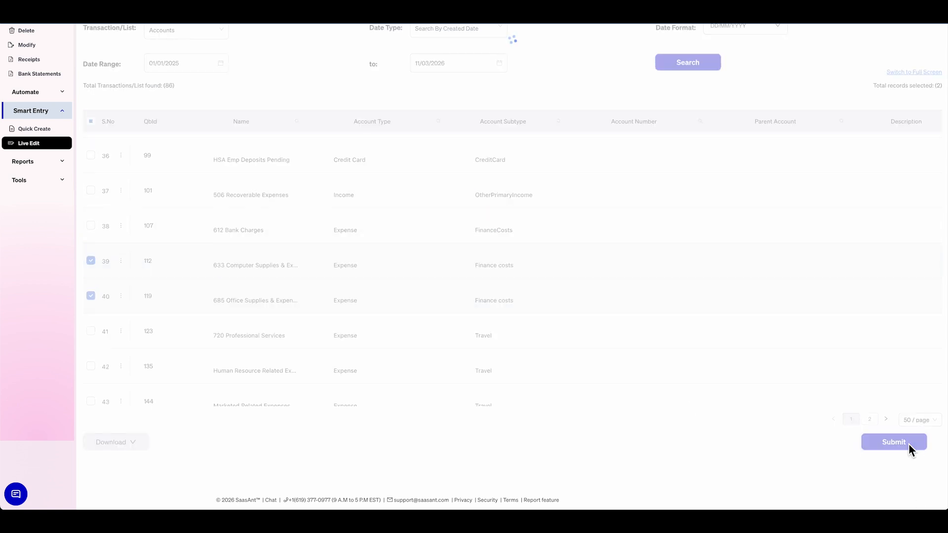